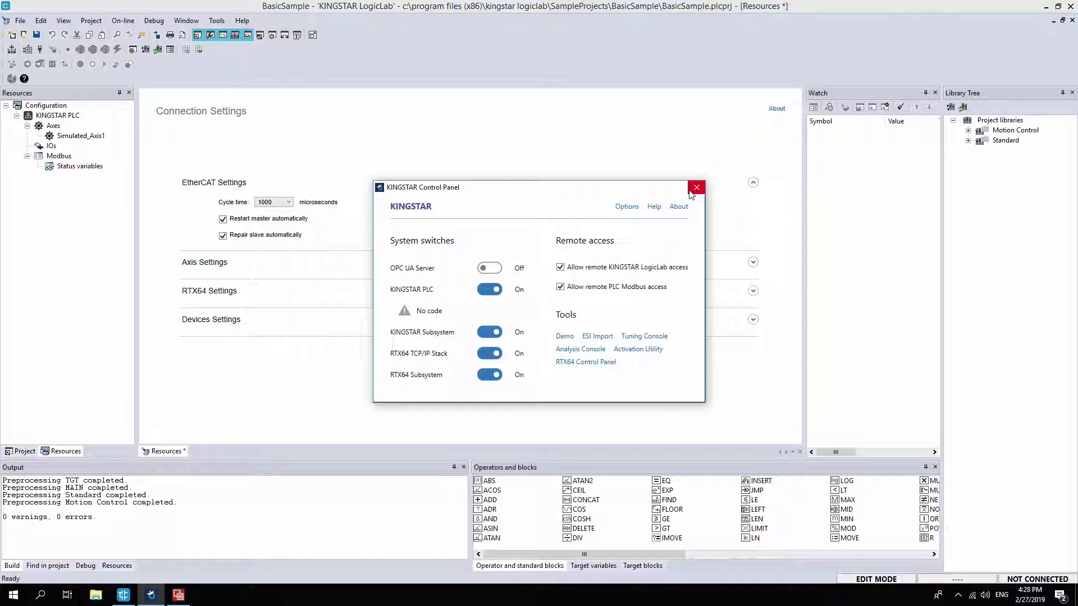
Close the KINGSTAR Control Panel and set the EtherCAT cycle time to 500 microseconds.
click(696, 188)
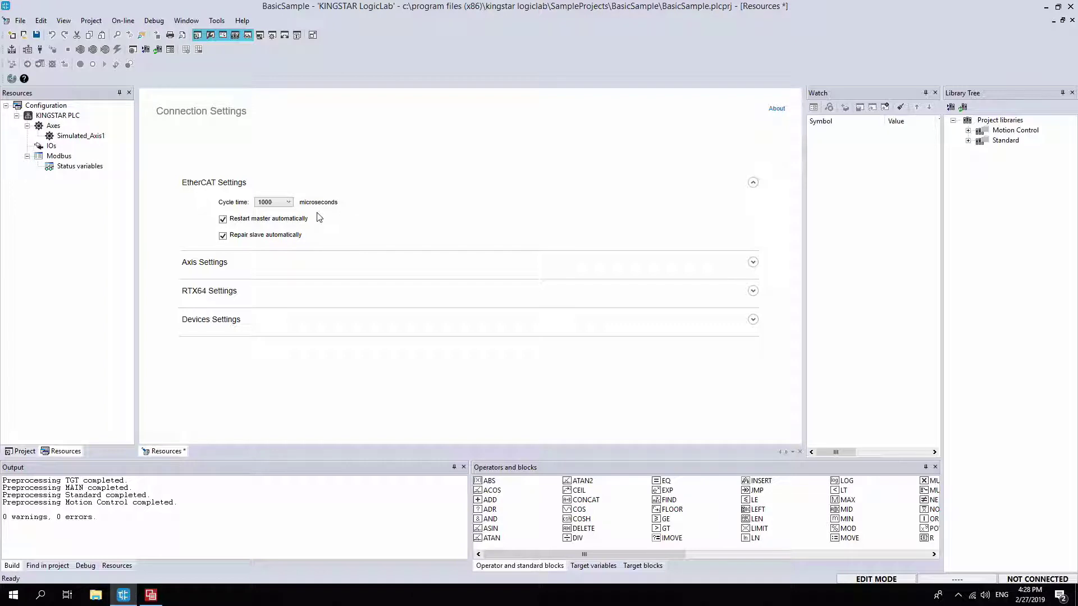
click(288, 203)
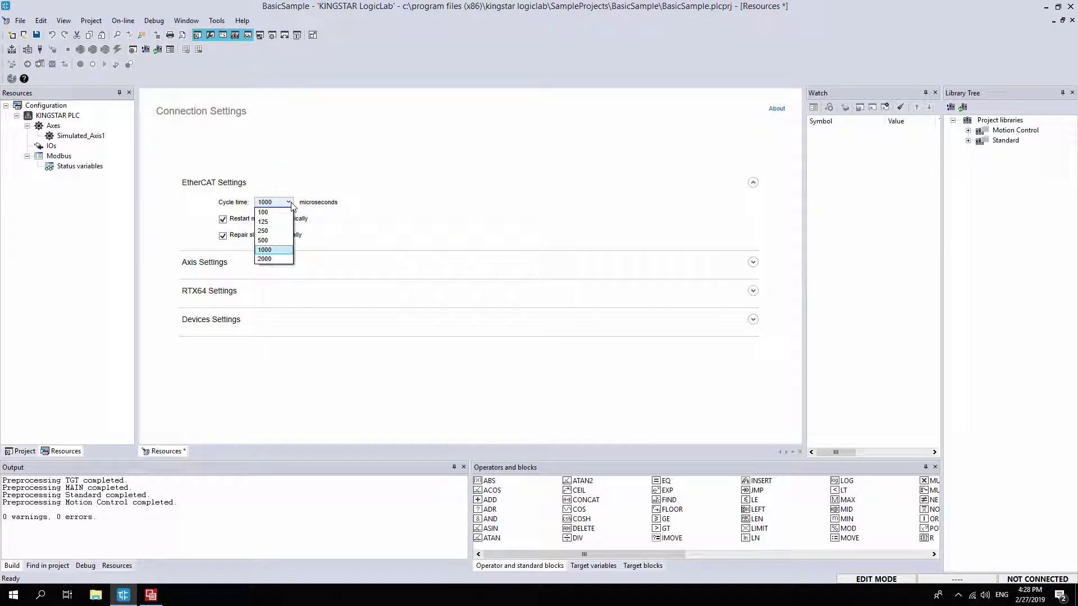
click(278, 239)
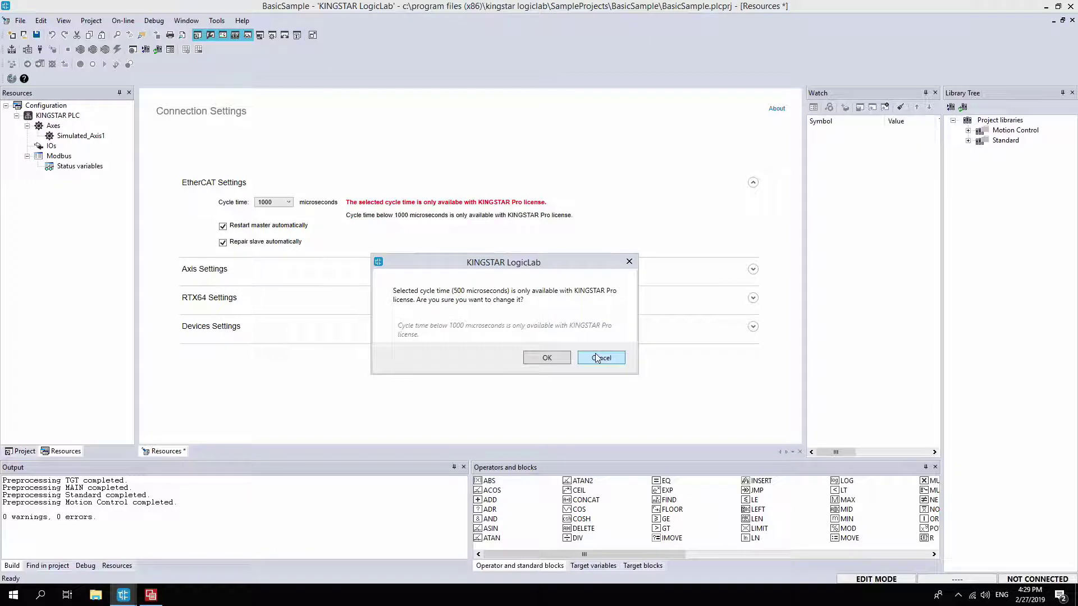
click(596, 358)
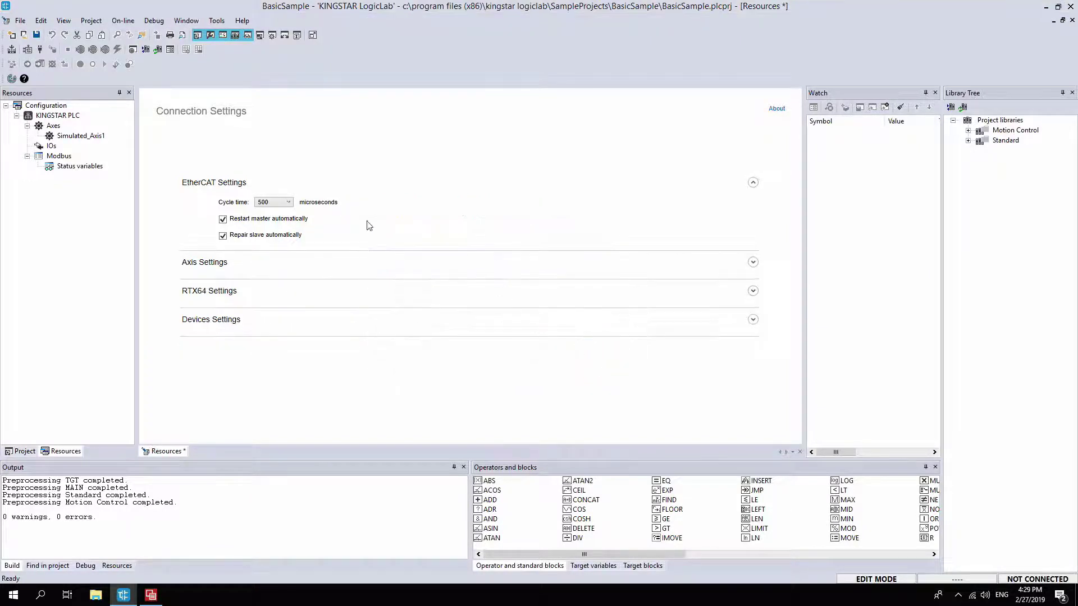
click(284, 203)
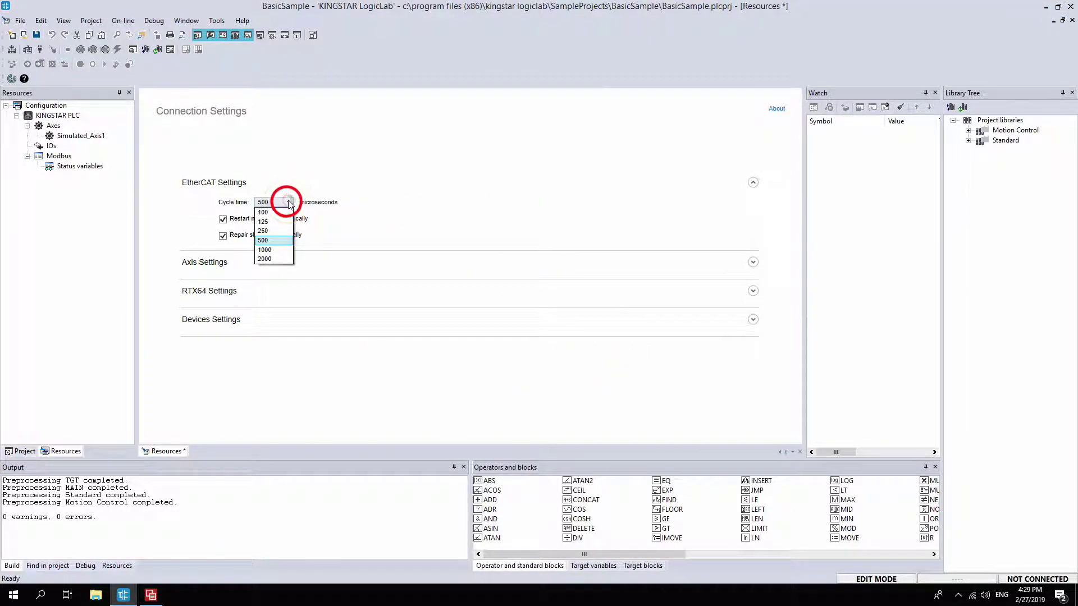
click(362, 197)
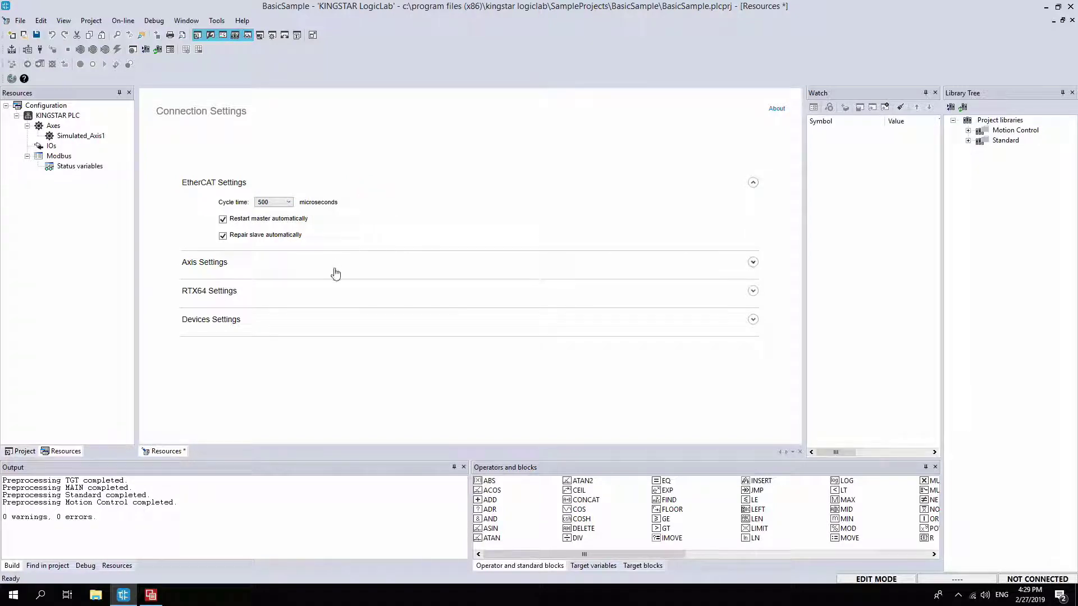
Switch to the RTX64 Control Panel via the KINGSTAR Control Panel and open the RTSS Subsystem's internal system behavior settings beside the EtherCAT settings.
click(957, 597)
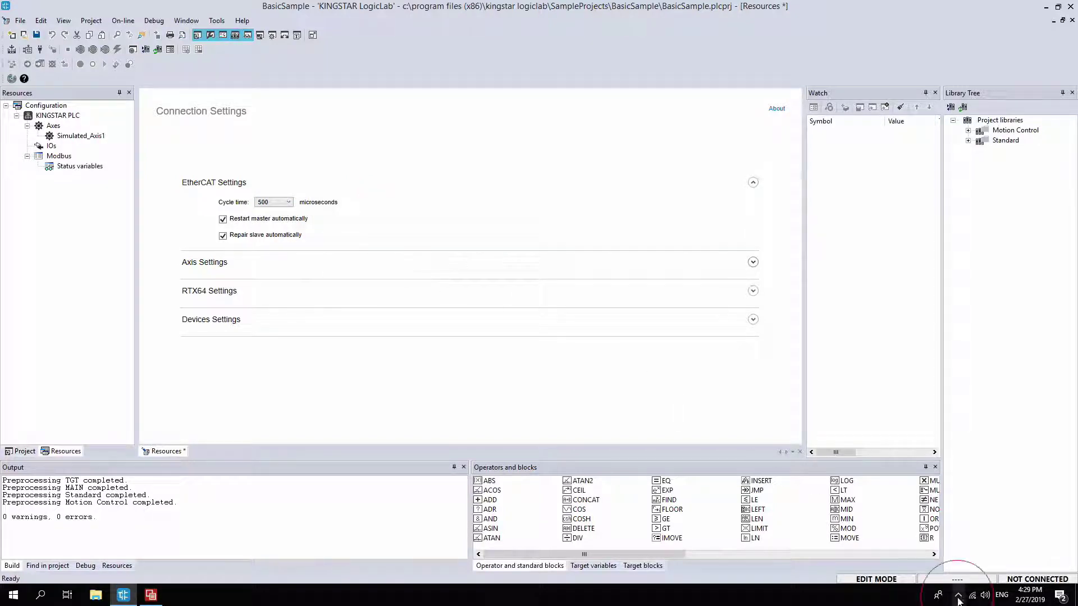
click(936, 574)
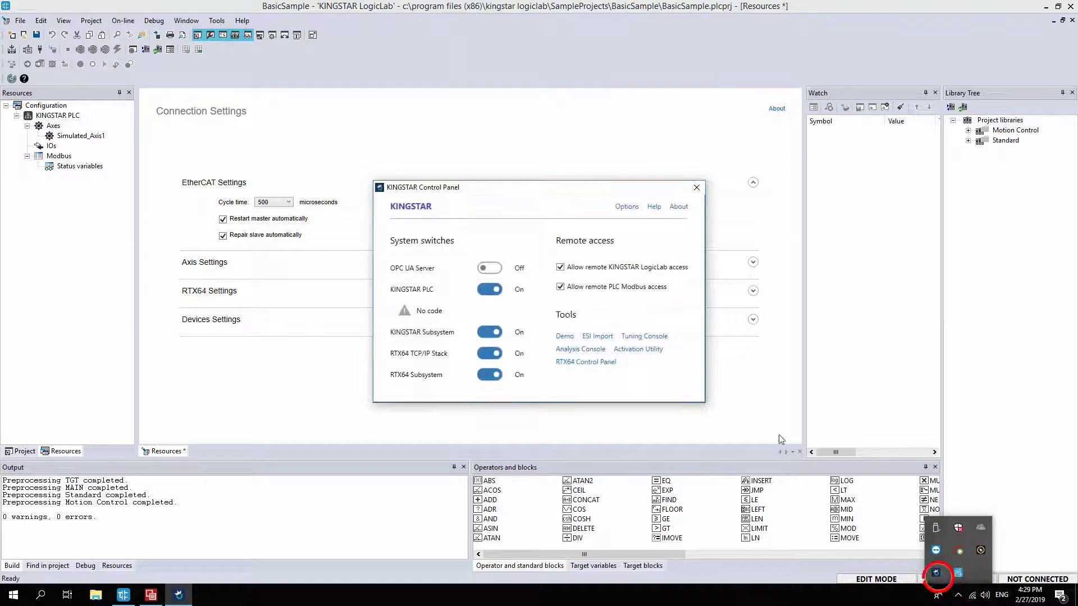
click(571, 366)
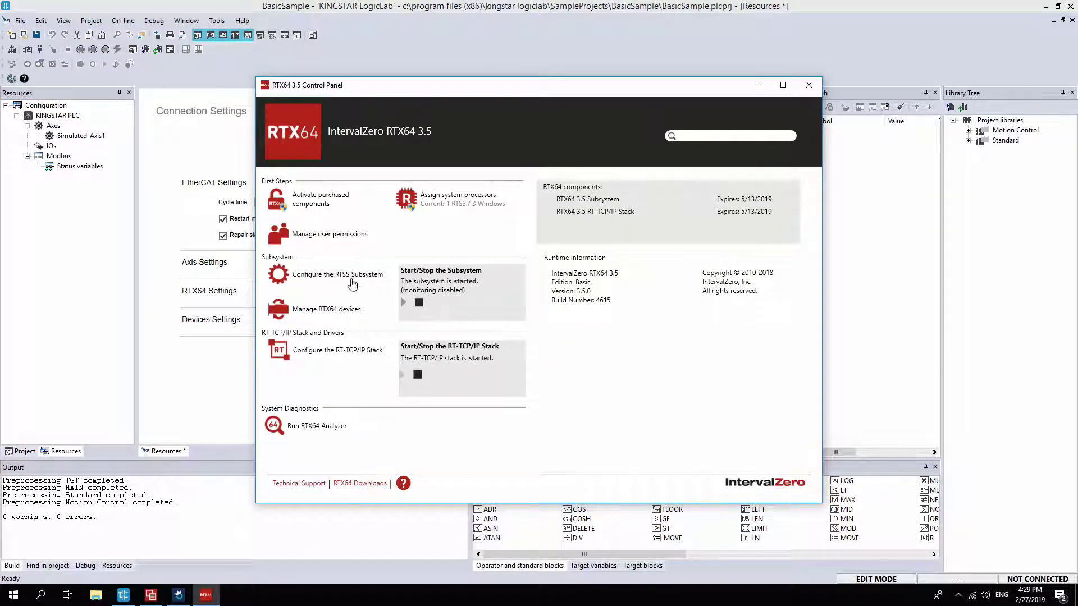
click(351, 280)
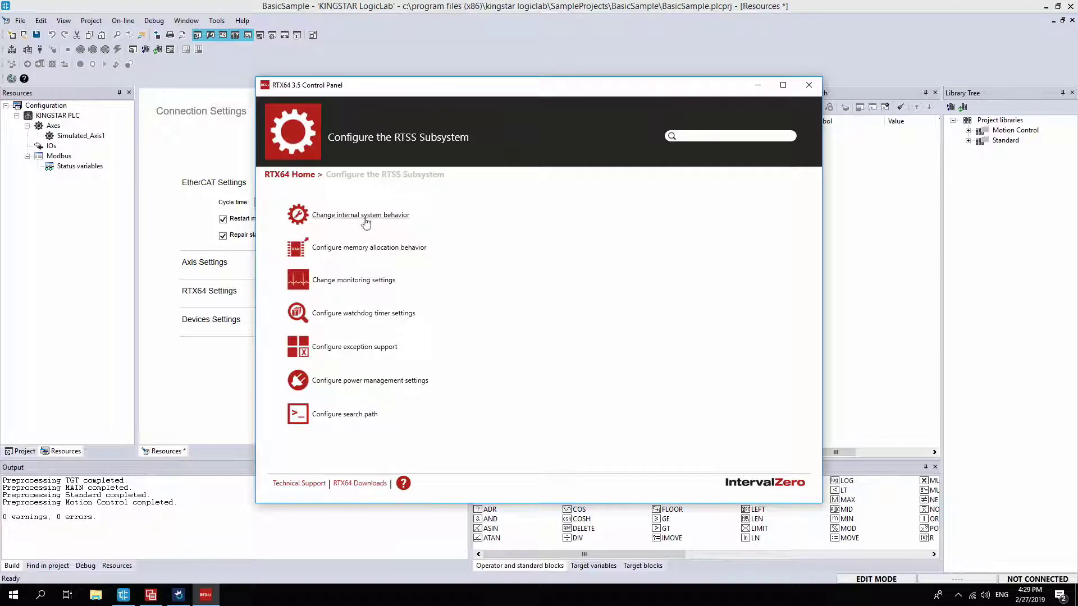
click(369, 218)
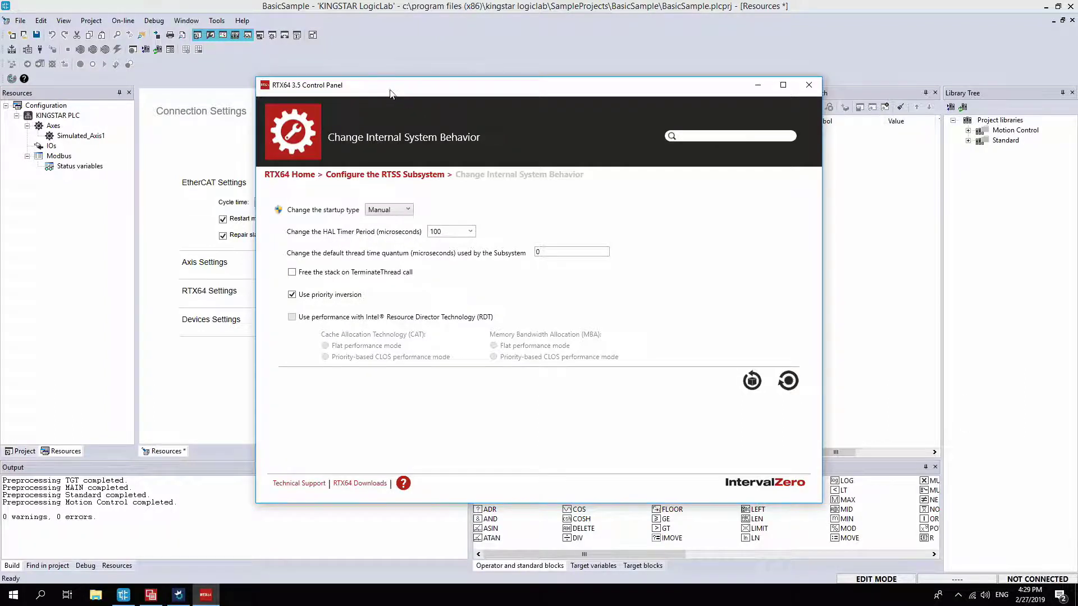
drag(396, 94, 522, 100)
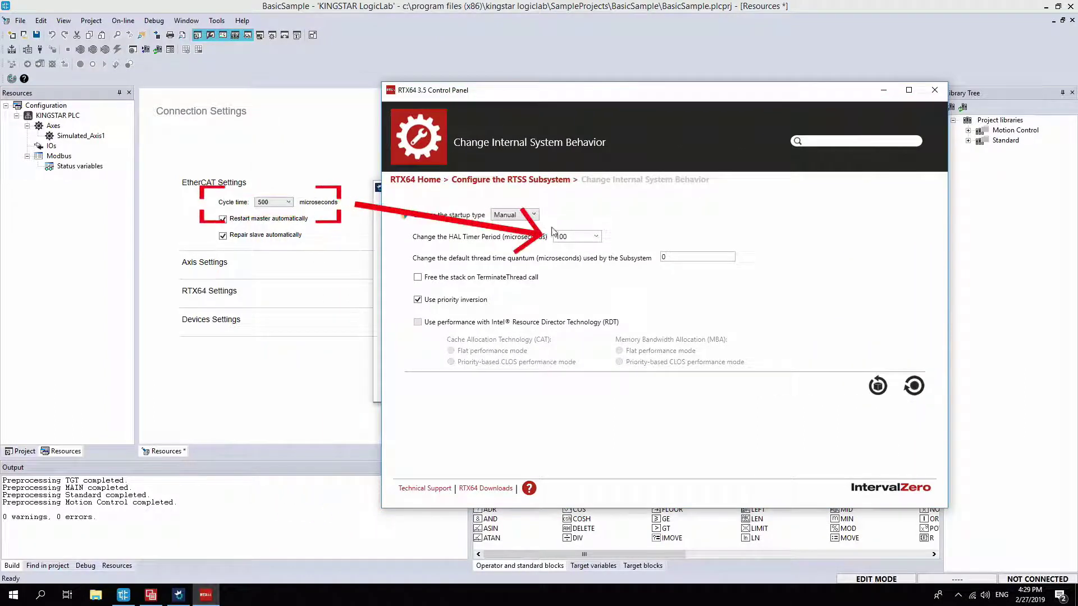
Try HAL Timer Period values of 50, 40, 25 and 125 microseconds.
click(596, 236)
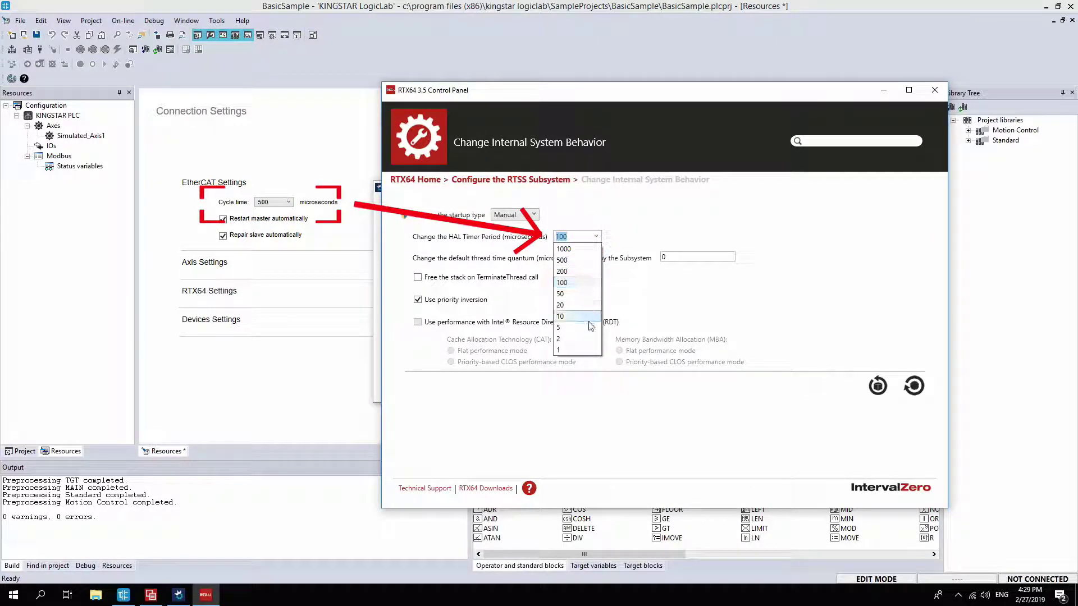
click(578, 293)
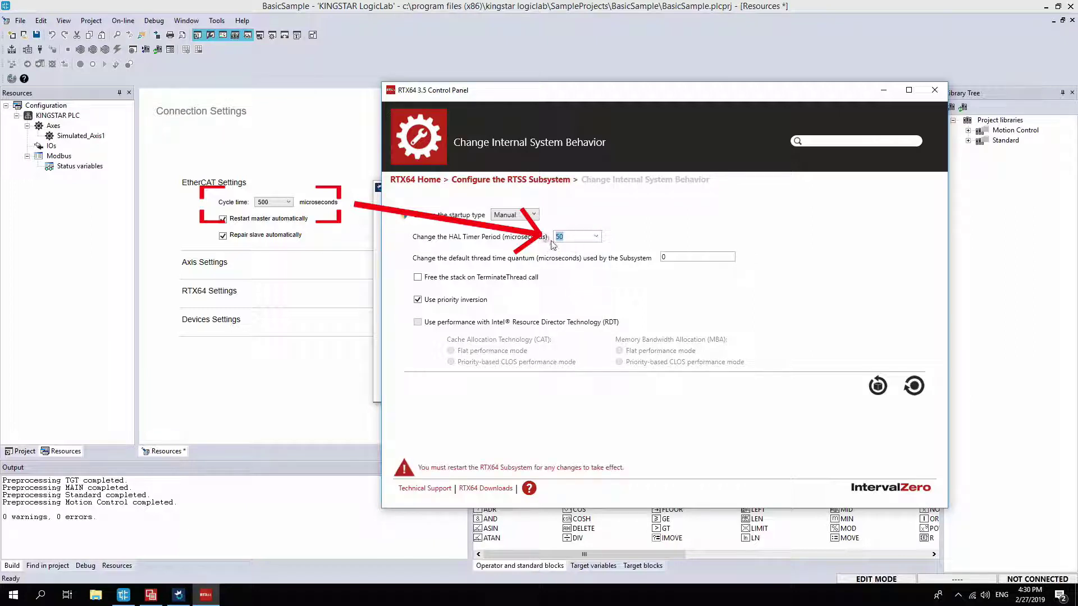
text(40)
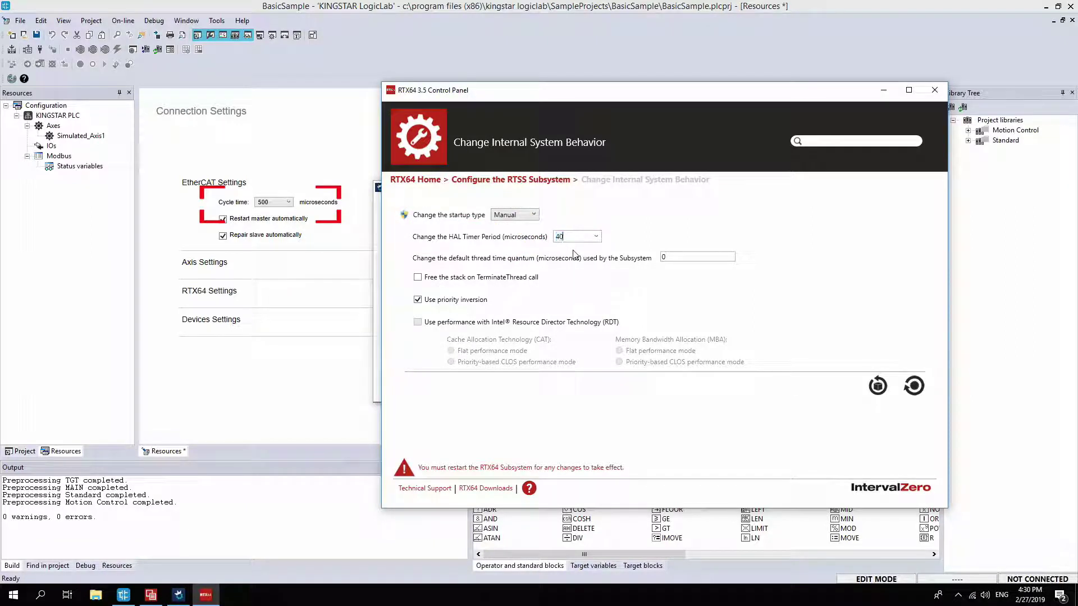
text(25)
key(BackSpace)
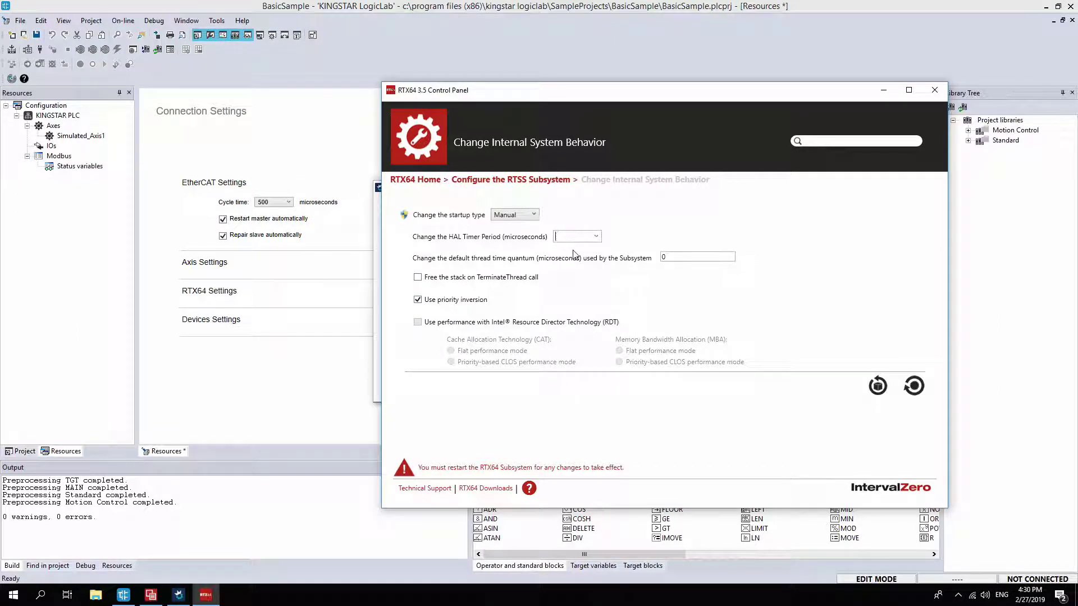
text(125)
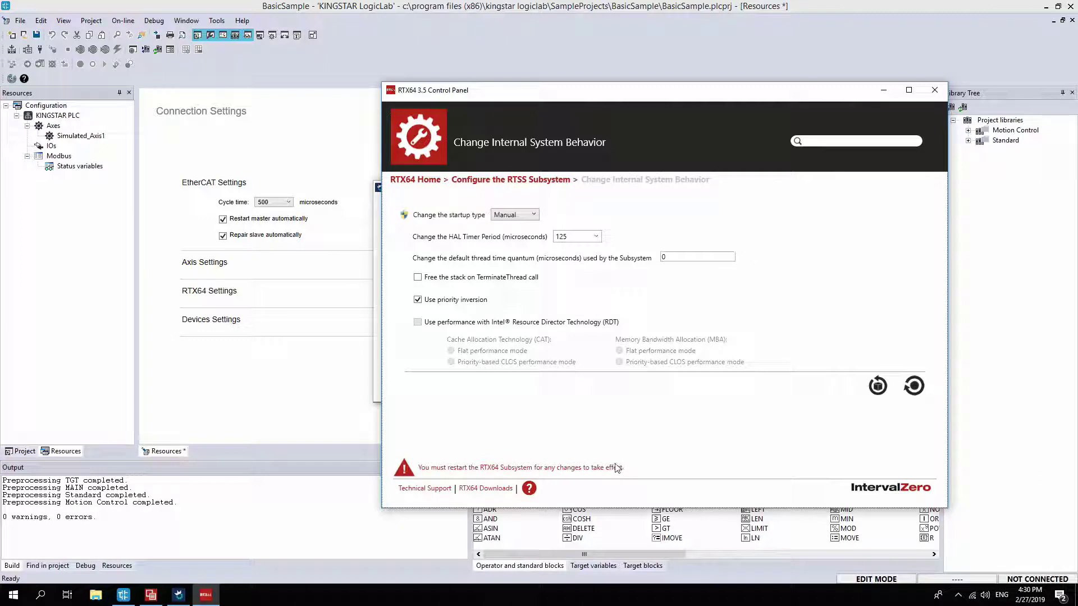
Set the HAL Timer Period to 100 microseconds and close the RTX64 Control Panel.
click(596, 237)
click(577, 283)
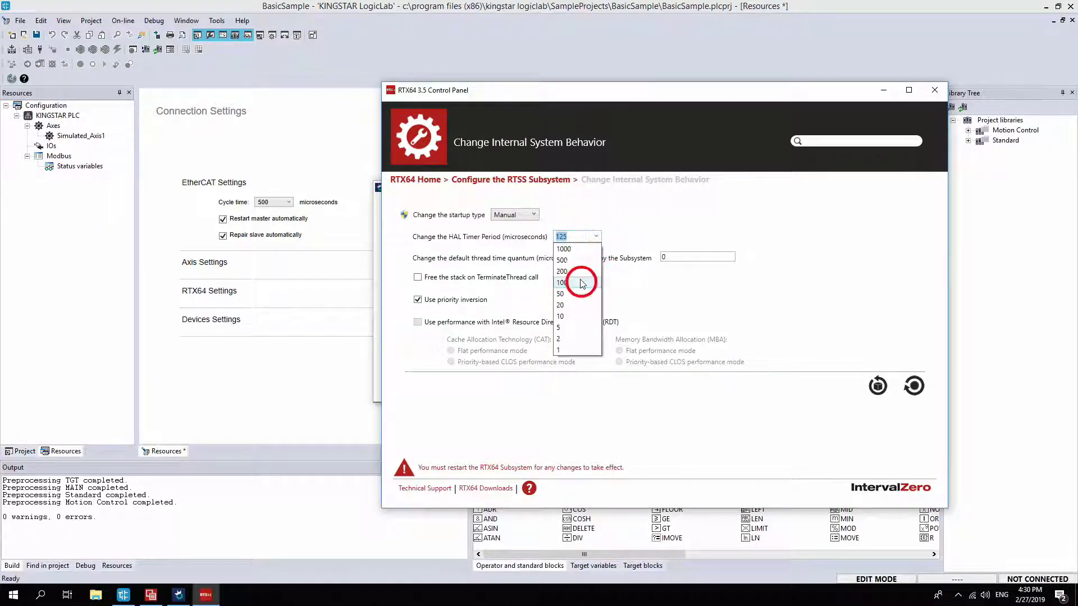
click(413, 181)
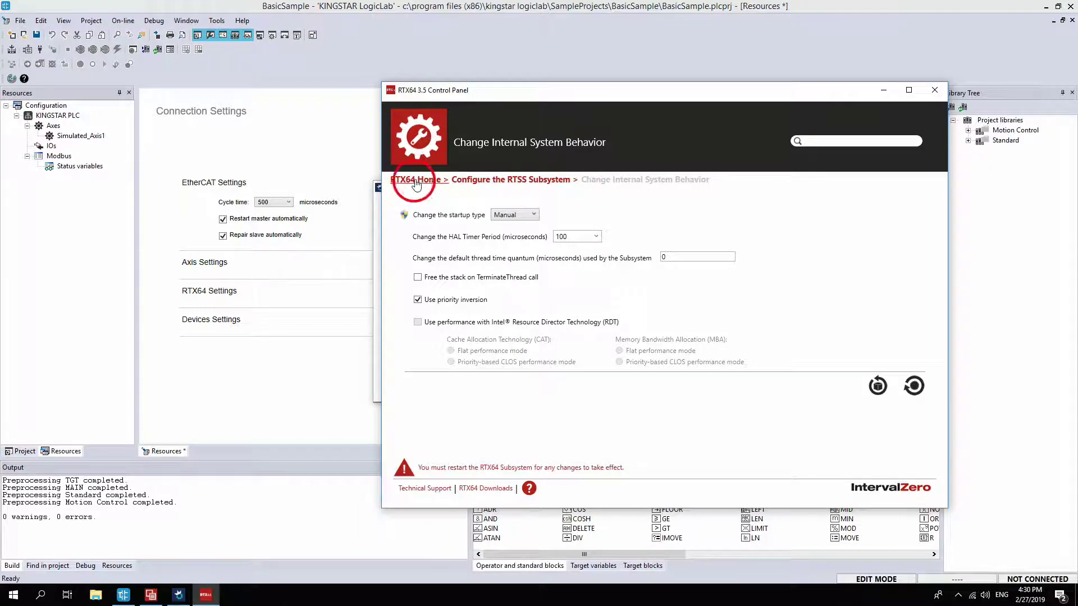
click(935, 92)
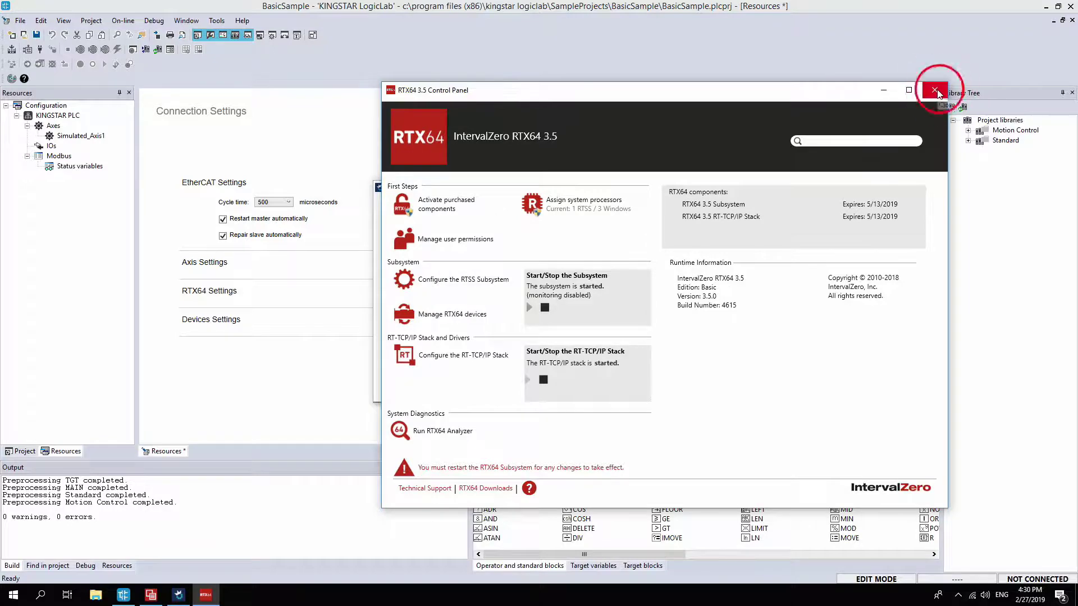
Set the EtherCAT cycle time to 1000 microseconds.
click(289, 203)
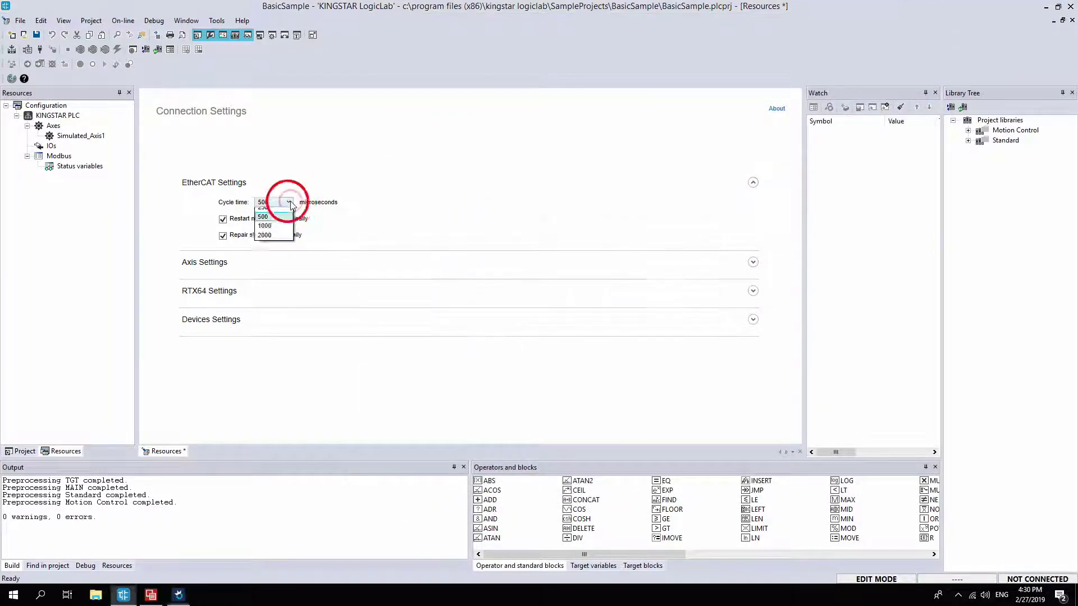
click(282, 248)
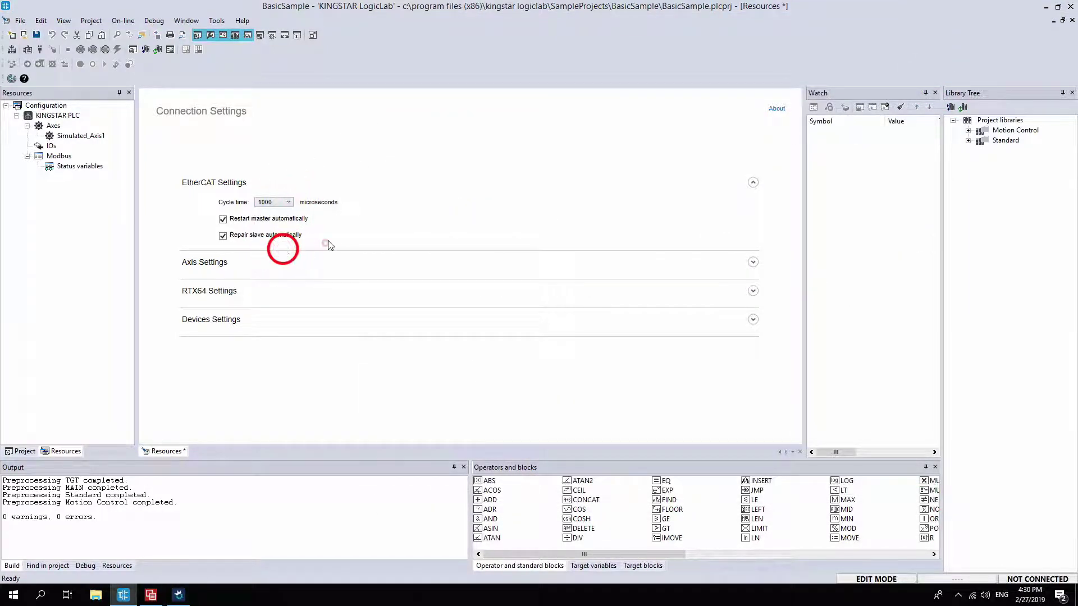
click(368, 193)
click(368, 192)
Expand the Axis Settings and review the available supported access modes without changing the selection.
click(243, 264)
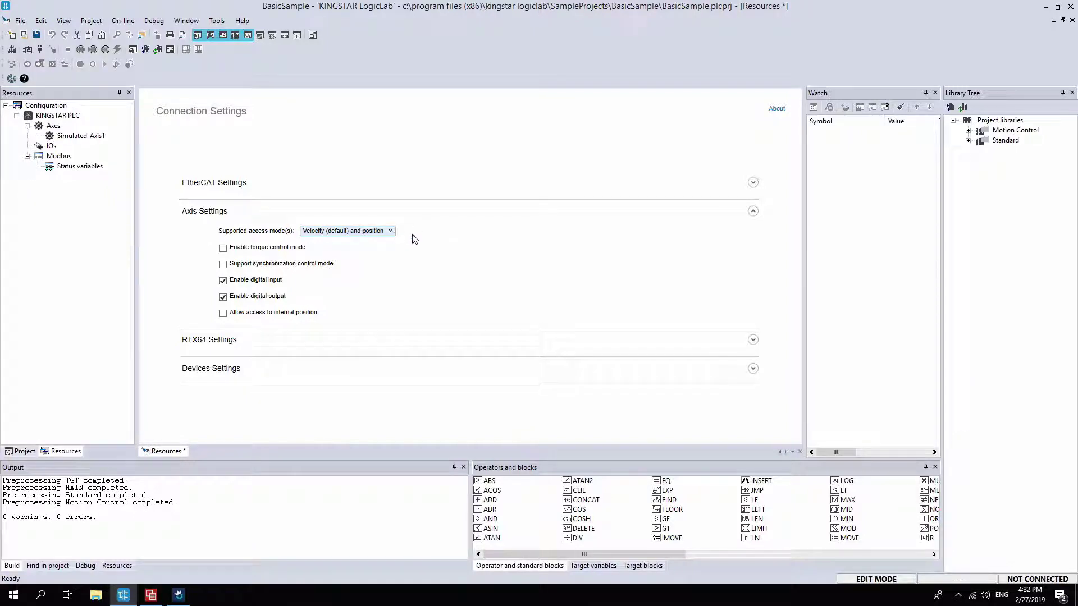
click(390, 231)
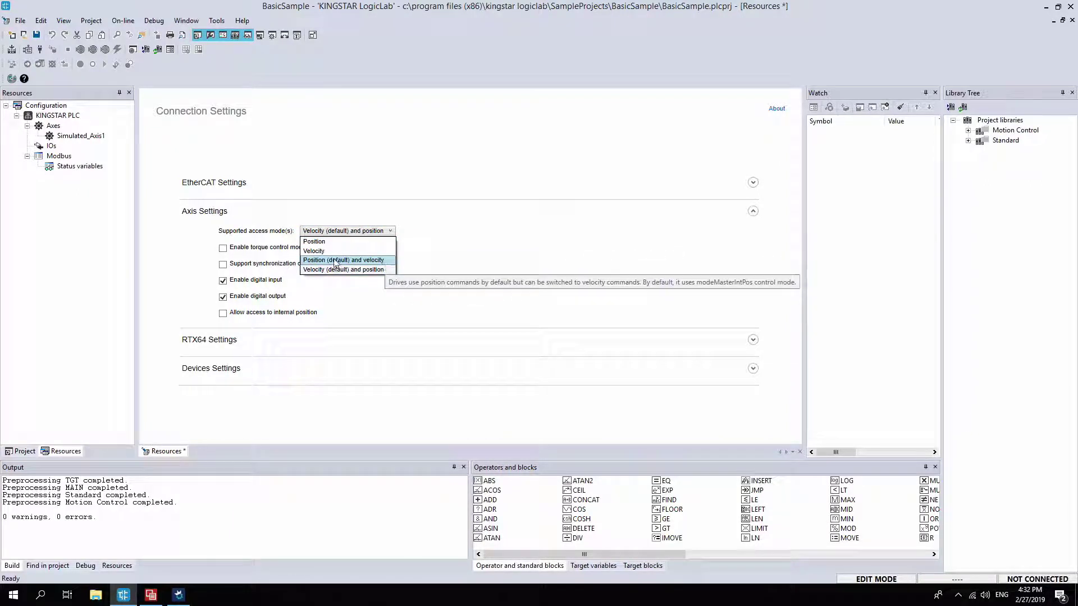
click(446, 230)
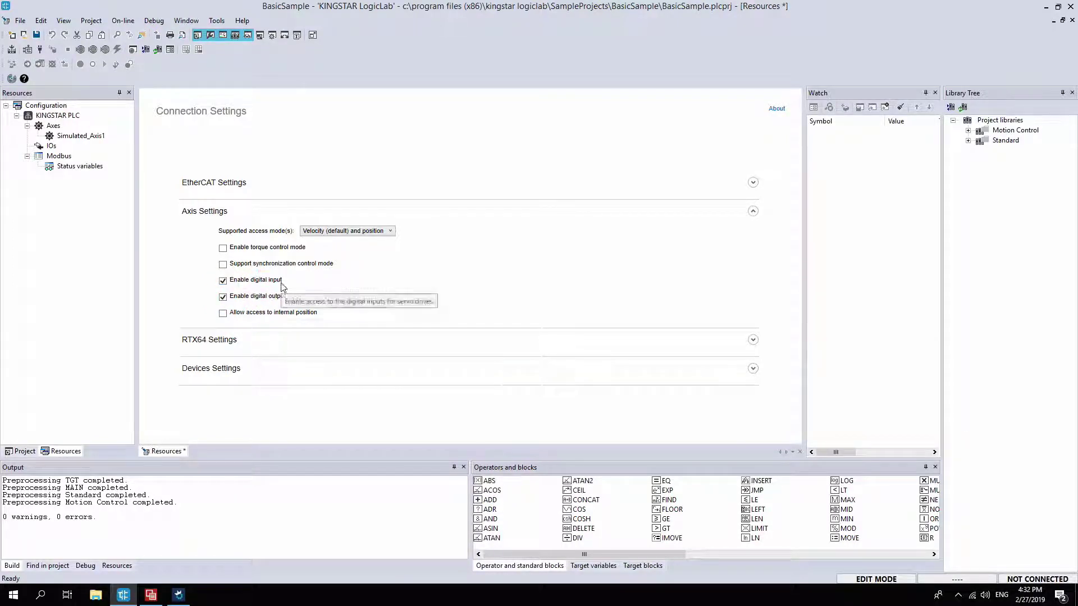
Expand the RTX64 Settings, inspect the real-time subsystem messages in RtxServer, and return to the connection settings.
click(289, 340)
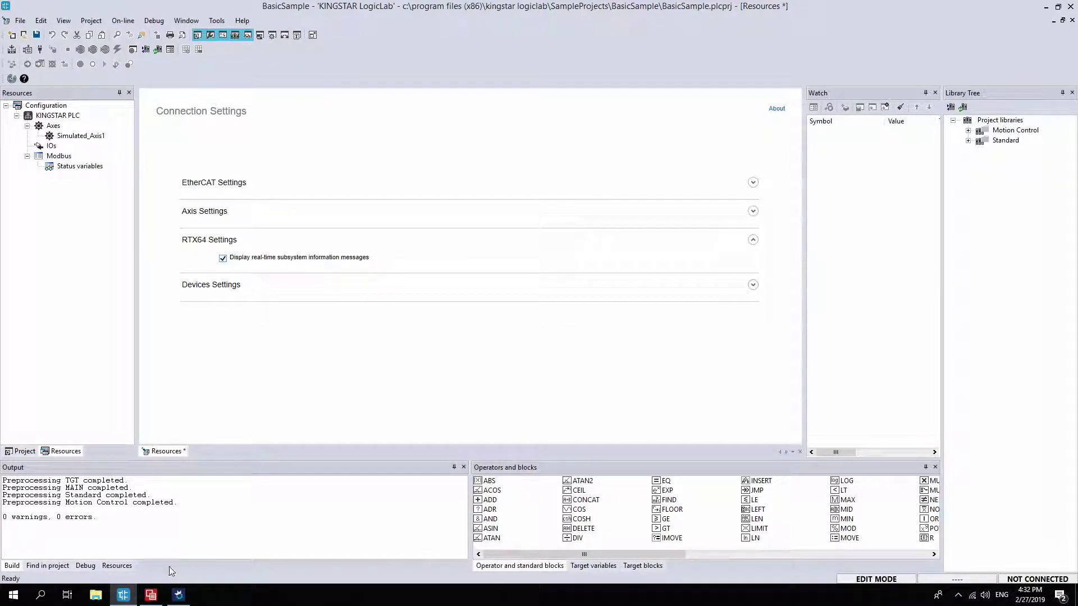
click(149, 597)
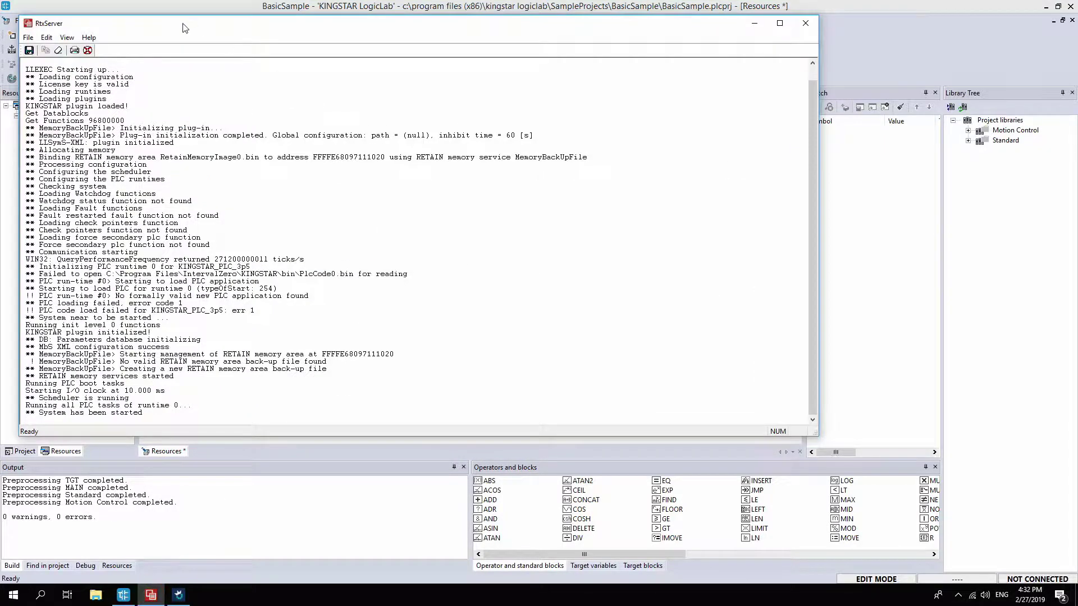
drag(194, 28, 536, 56)
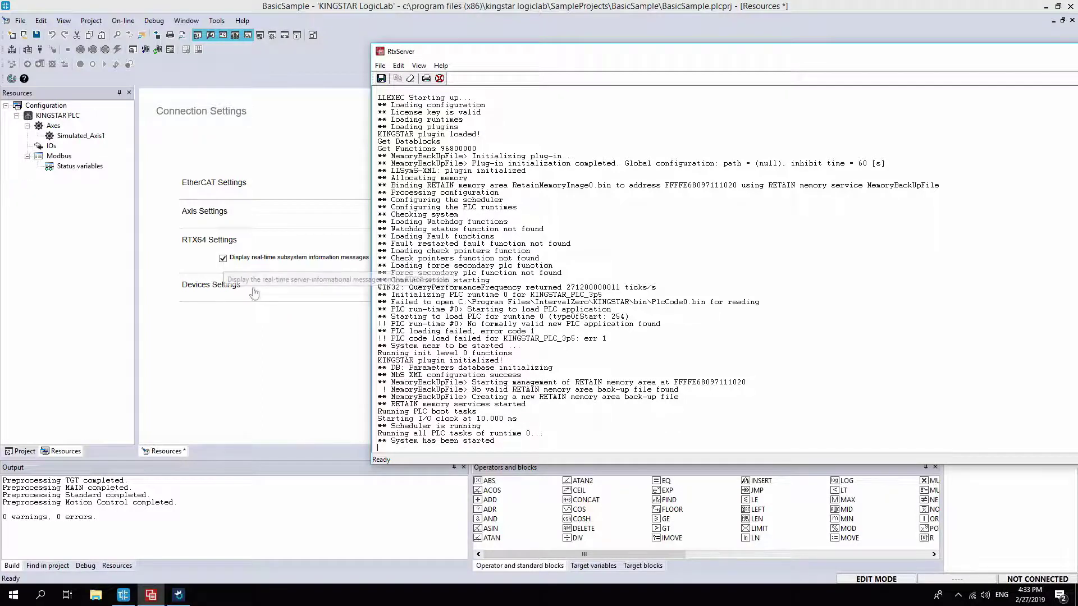
click(285, 323)
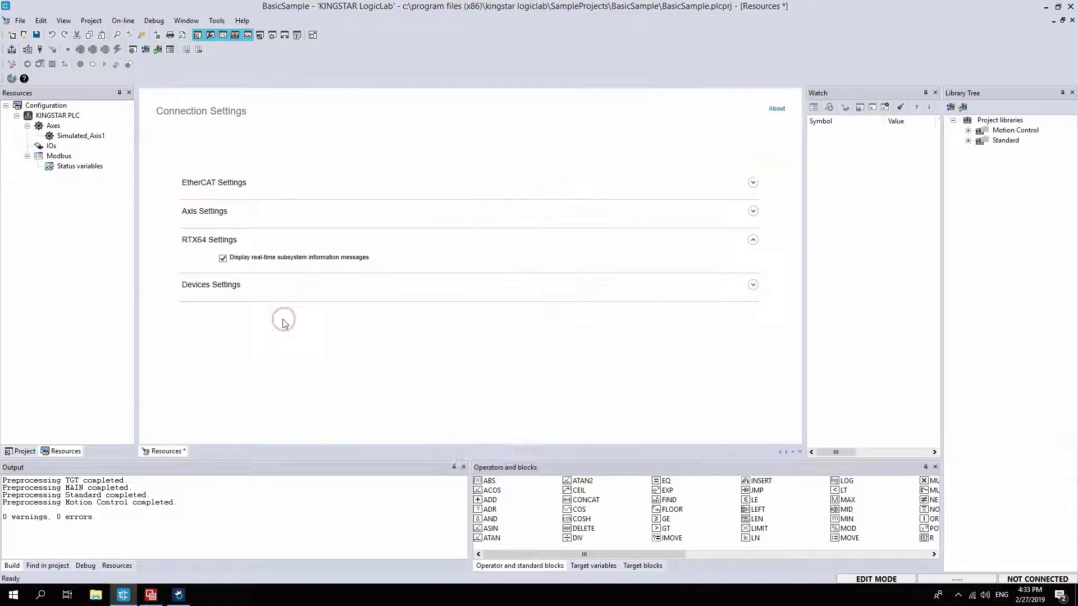
Expand the Devices Settings and locate the target variables ksAxesCount and ksIoCount.
click(263, 288)
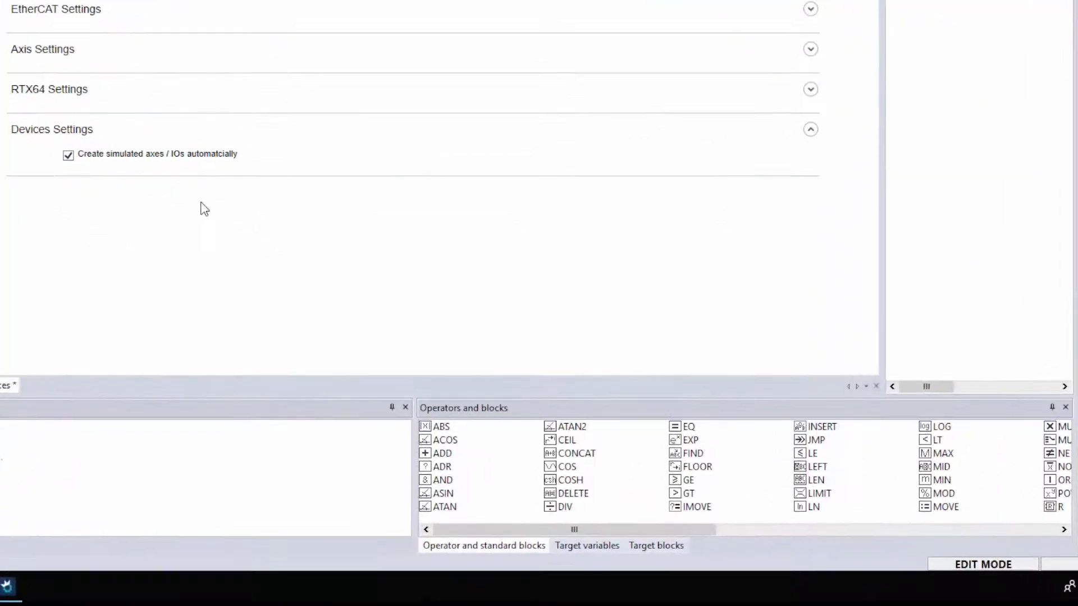
click(591, 548)
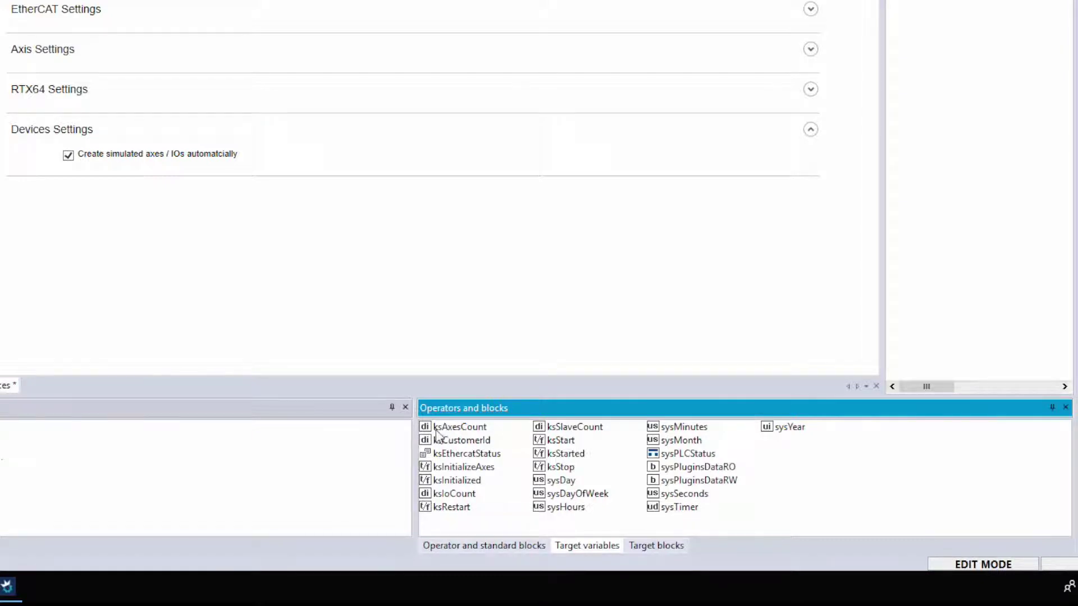
click(480, 429)
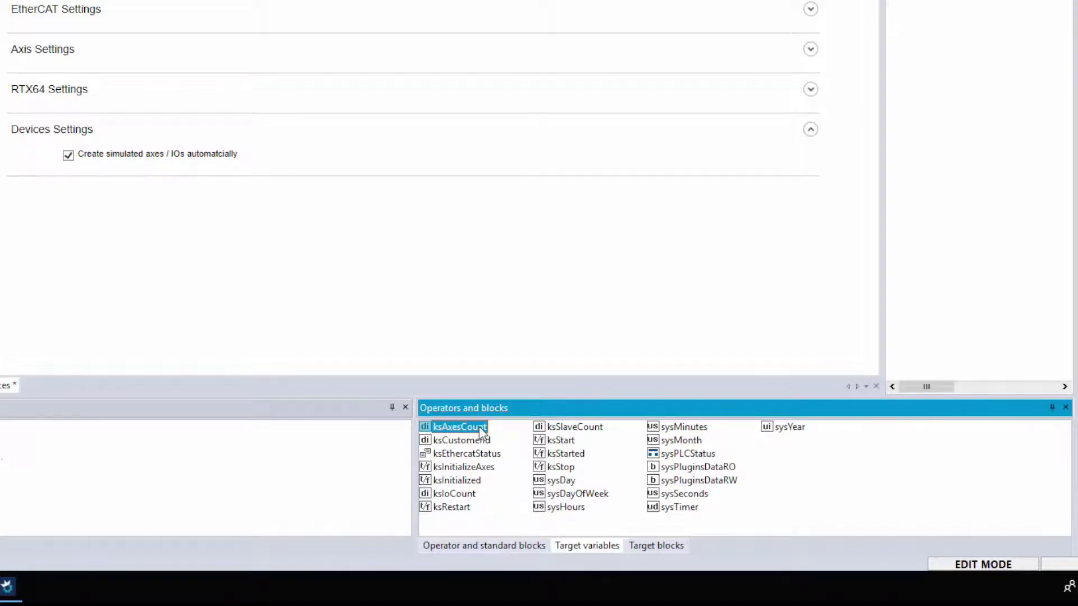
click(456, 496)
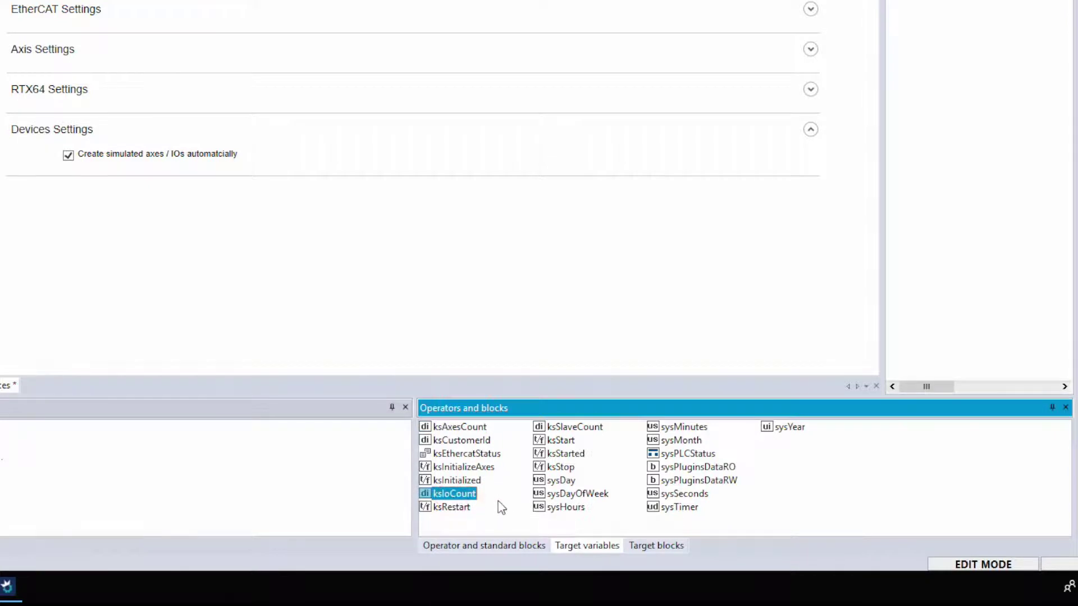